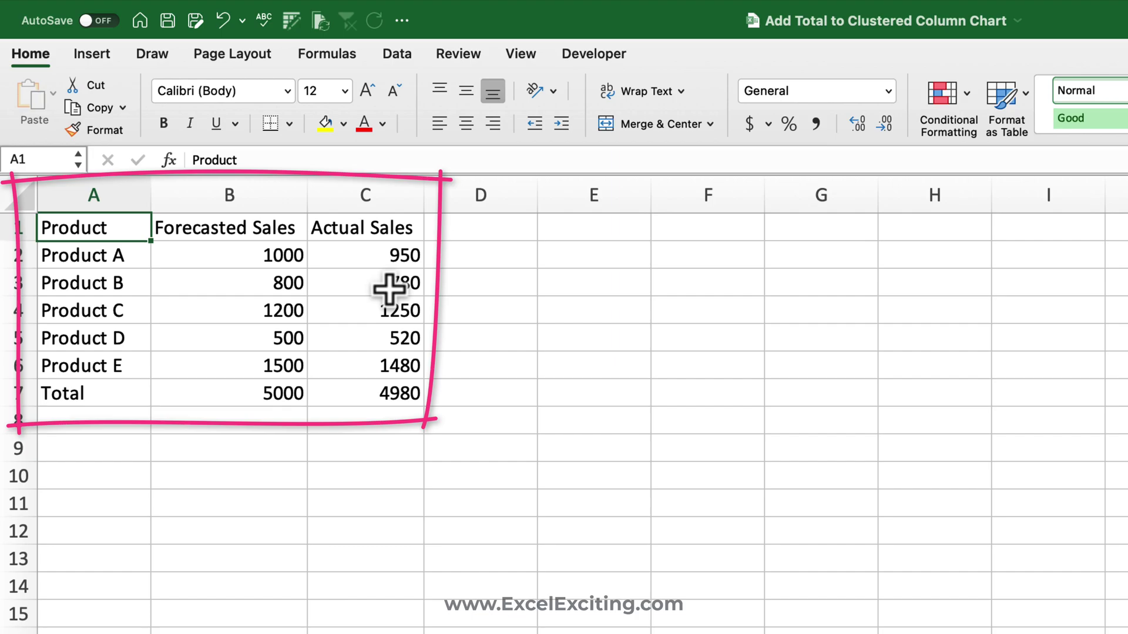
Step: Insert a Clustered Column chart from Recommended Charts and move it beside the sales table
{"action": "left_click", "coordinate": [93, 58]}
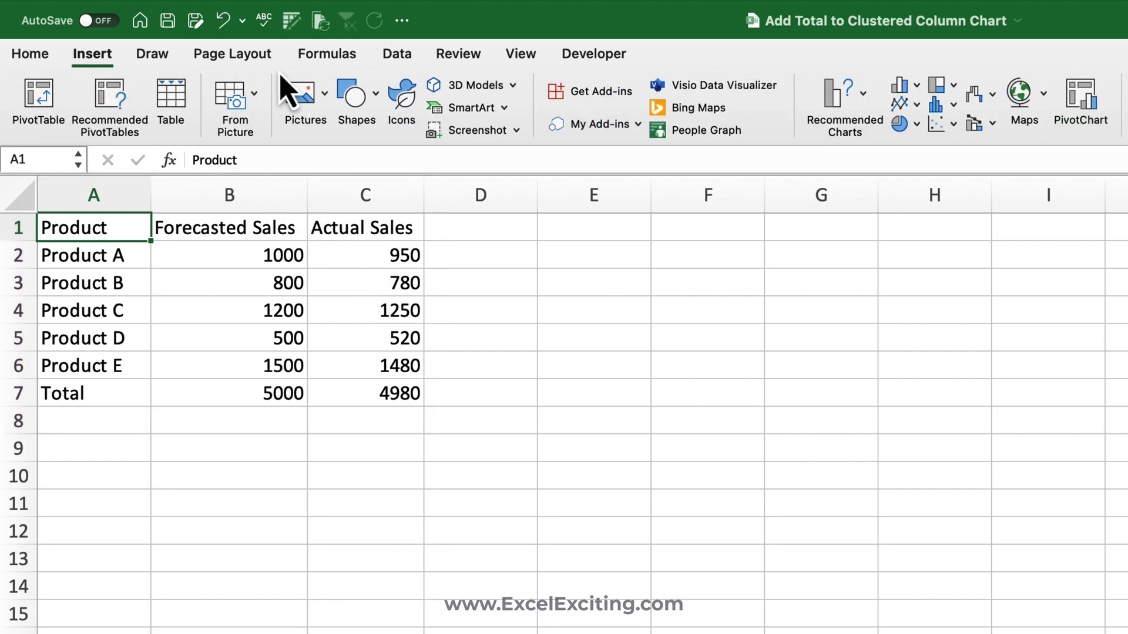
{"action": "left_click", "coordinate": [837, 103]}
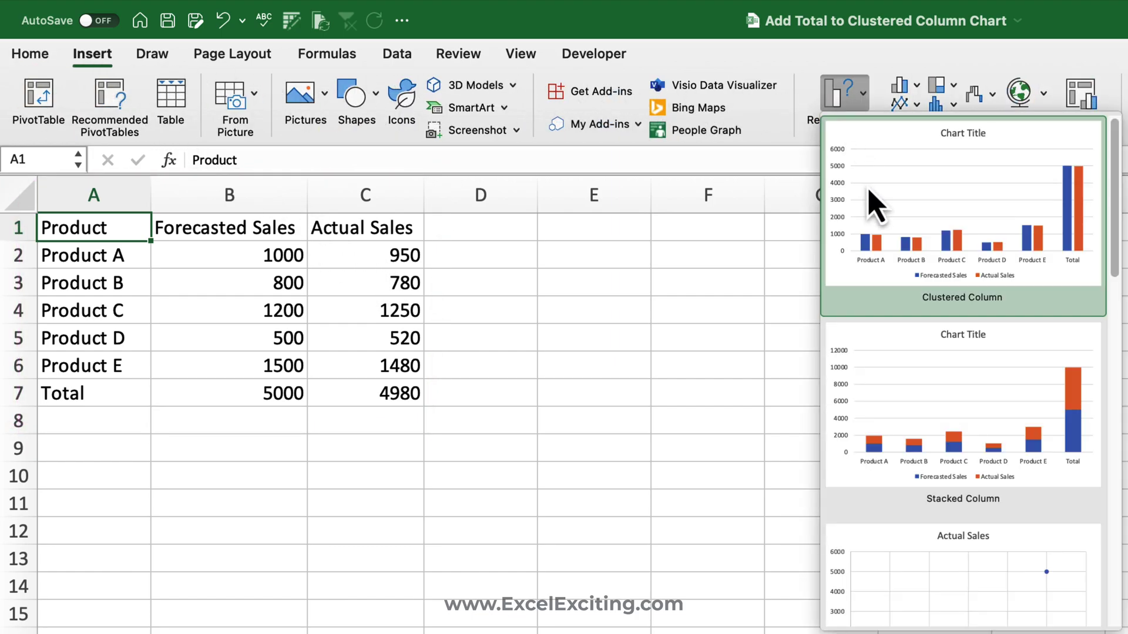
{"action": "left_click", "coordinate": [875, 223]}
{"action": "left_click_drag", "start_coordinate": [775, 466], "coordinate": [663, 253]}
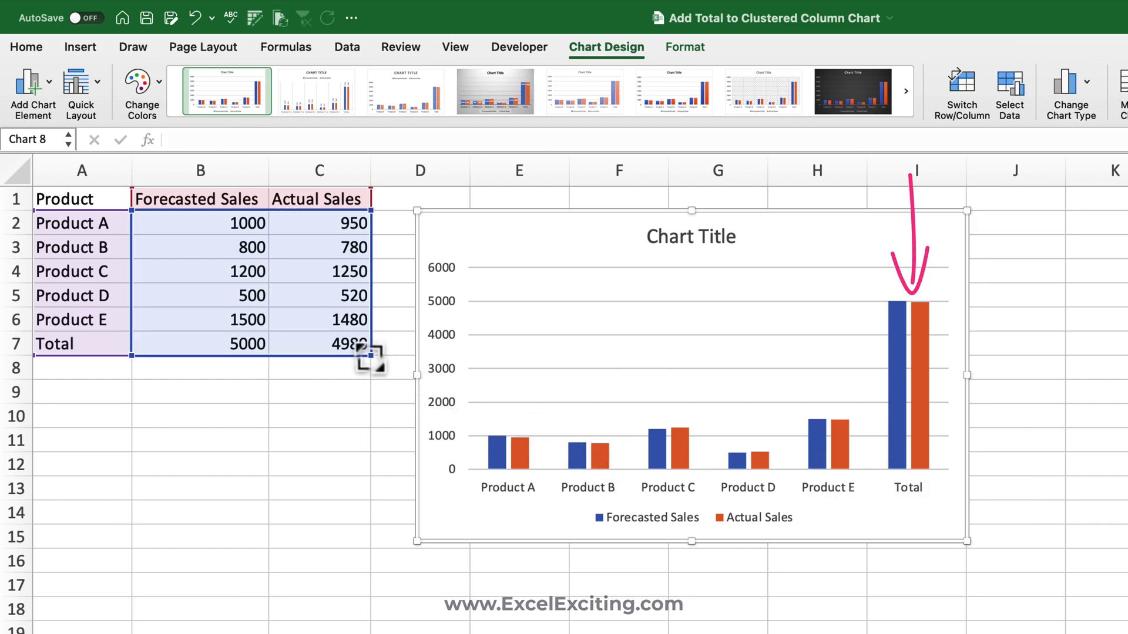
Step: Shrink the chart range to Products A–E and apply the Quick Layout with axis title and data table
{"action": "left_click_drag", "start_coordinate": [370, 355], "coordinate": [371, 330]}
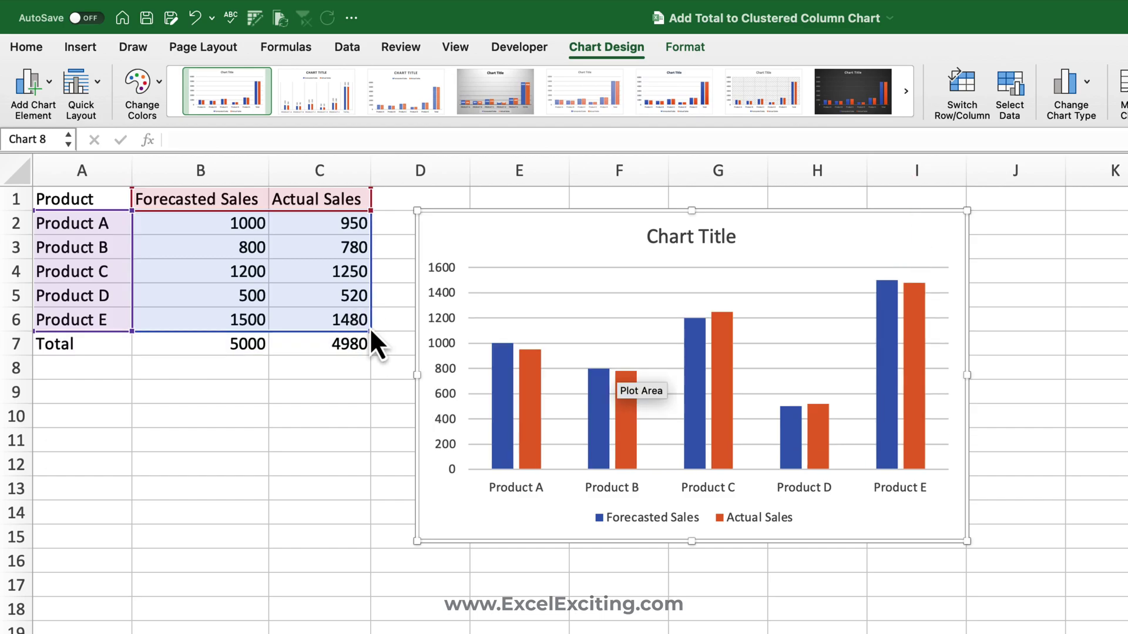
{"action": "left_click", "coordinate": [1006, 411]}
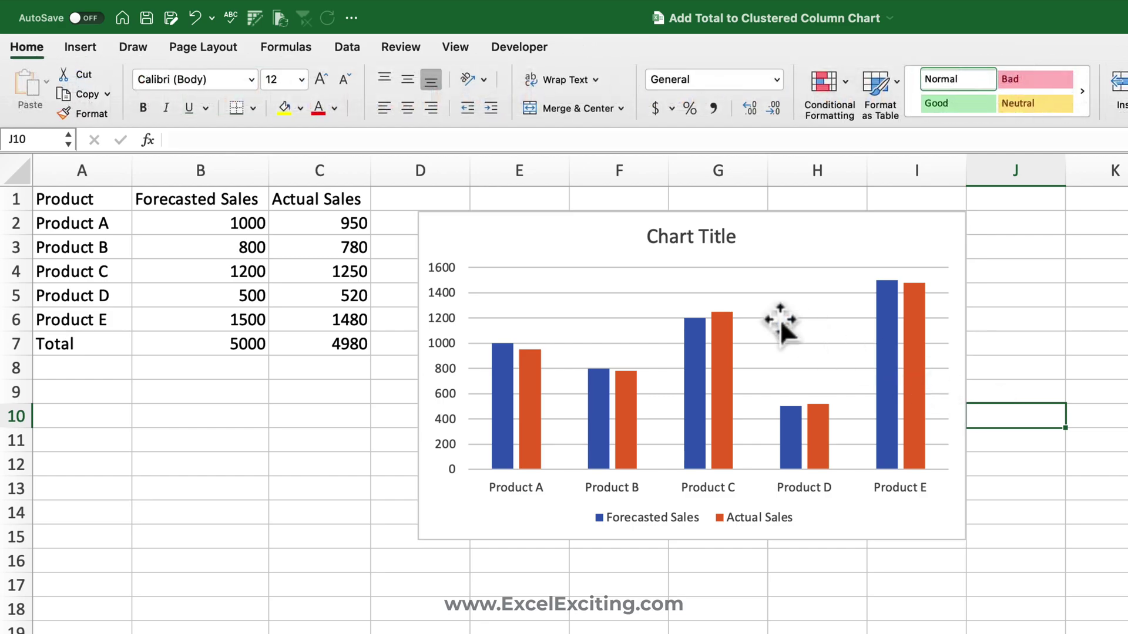
{"action": "left_click", "coordinate": [564, 234]}
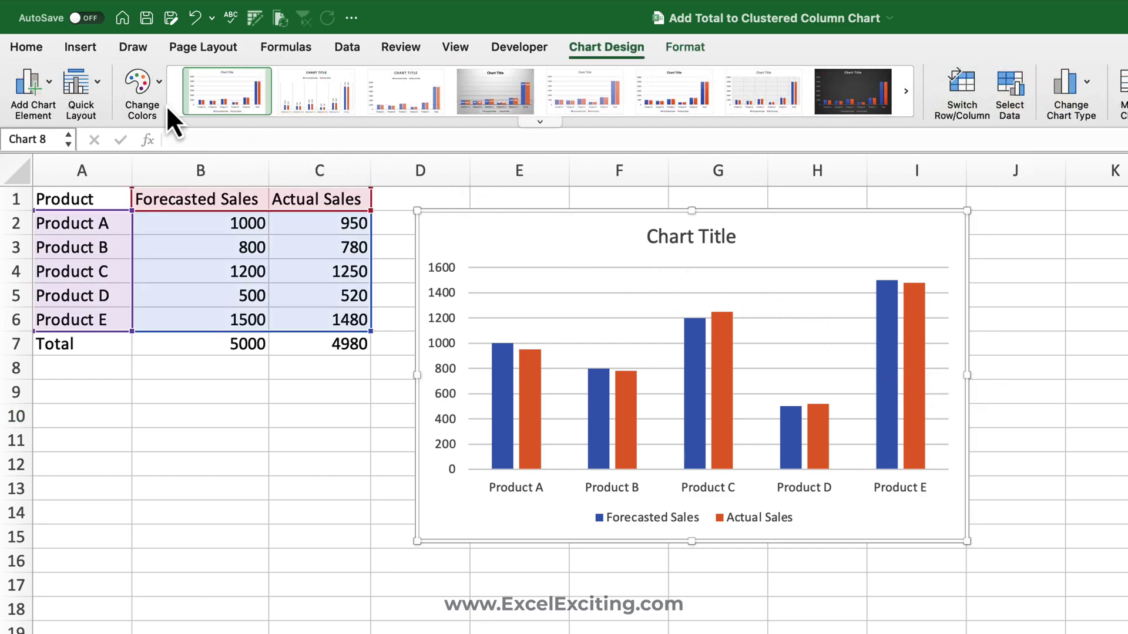
{"action": "left_click", "coordinate": [86, 79]}
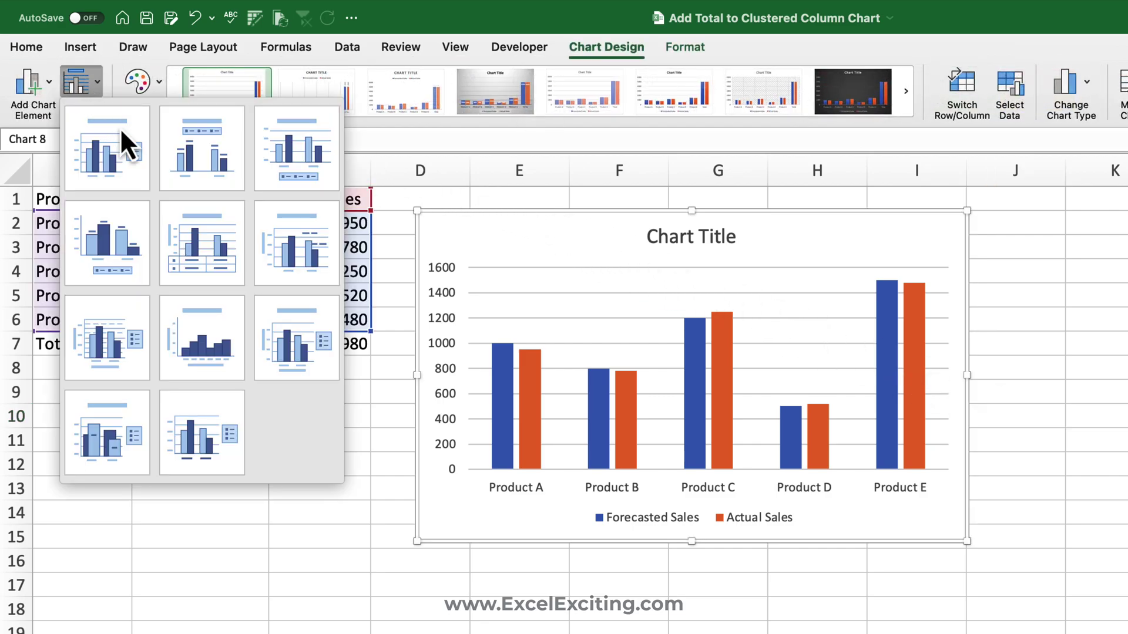
{"action": "left_click", "coordinate": [215, 263]}
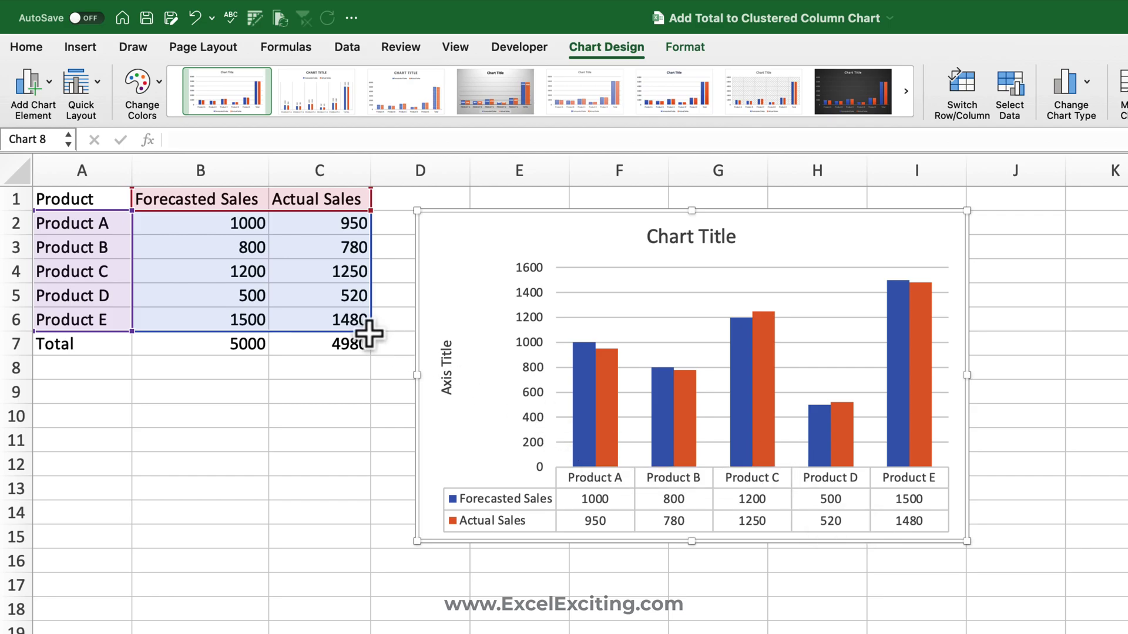
{"action": "left_click_drag", "start_coordinate": [369, 333], "coordinate": [371, 353]}
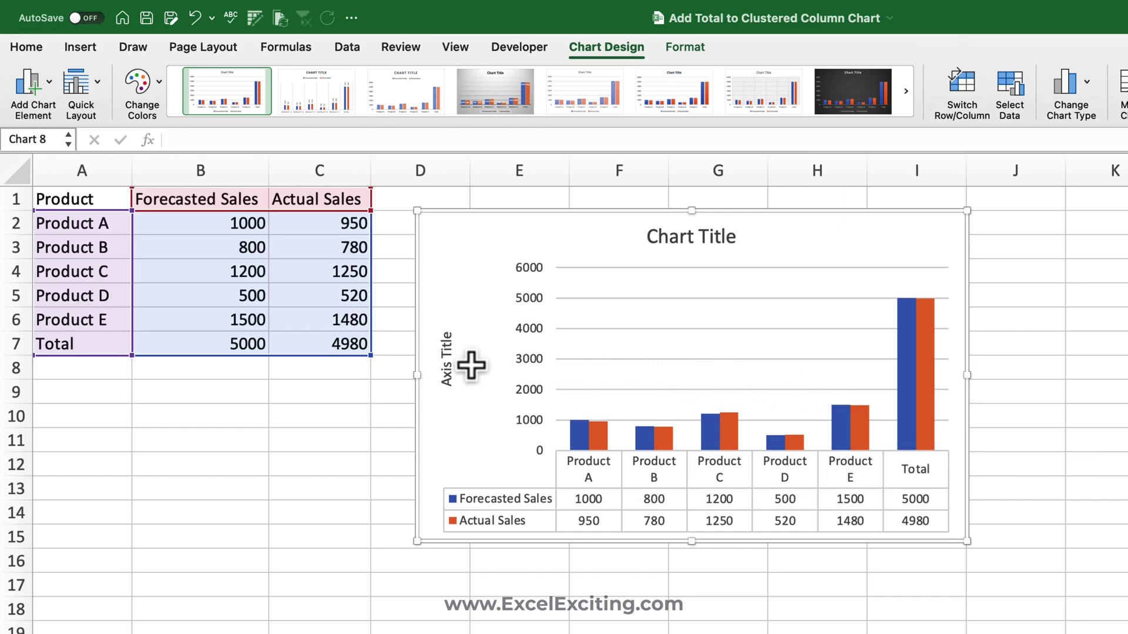
{"action": "left_click_drag", "start_coordinate": [370, 355], "coordinate": [370, 344]}
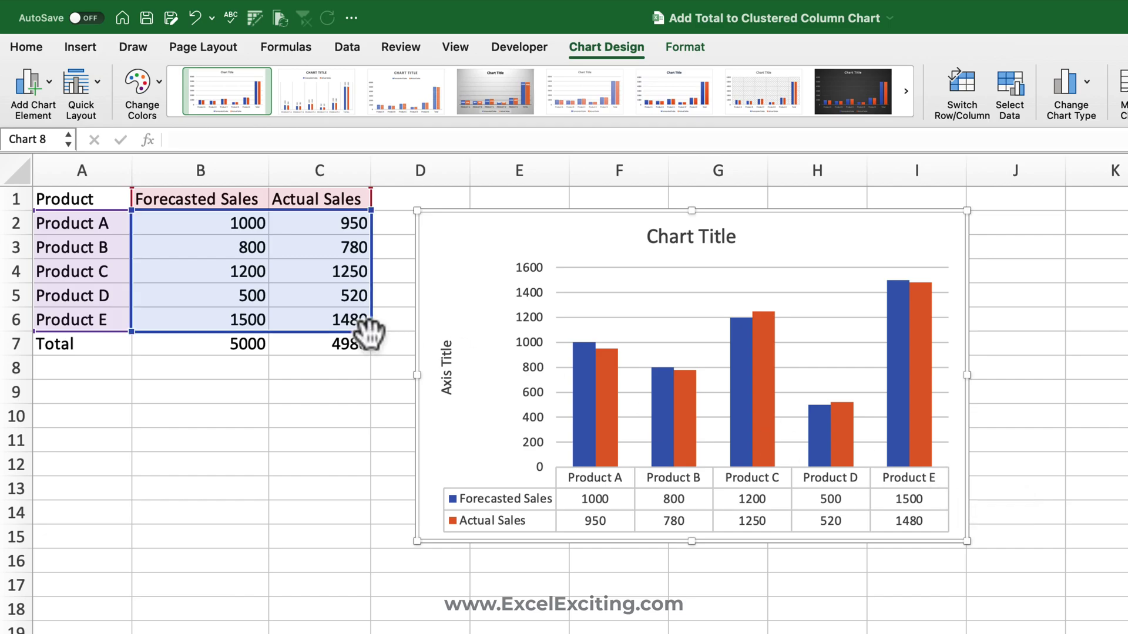
{"action": "left_click_drag", "start_coordinate": [370, 332], "coordinate": [369, 351]}
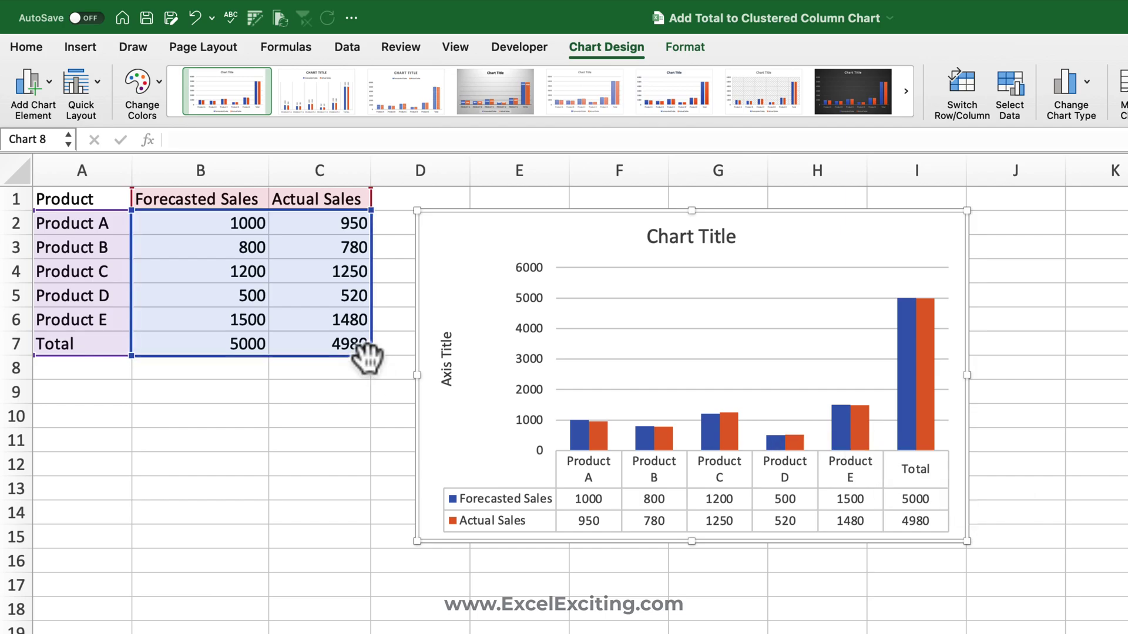
{"action": "left_click_drag", "start_coordinate": [368, 356], "coordinate": [368, 332]}
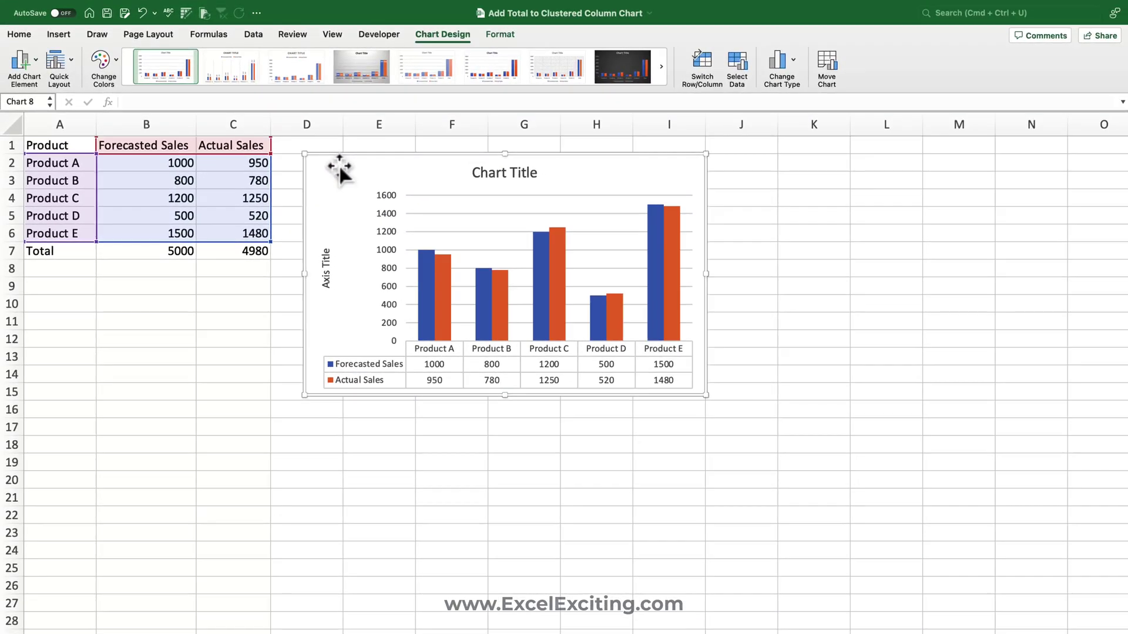
Step: Extend the chart data range down to row 7 so Total is plotted, with the axis reaching 6000
{"action": "left_click", "coordinate": [502, 35]}
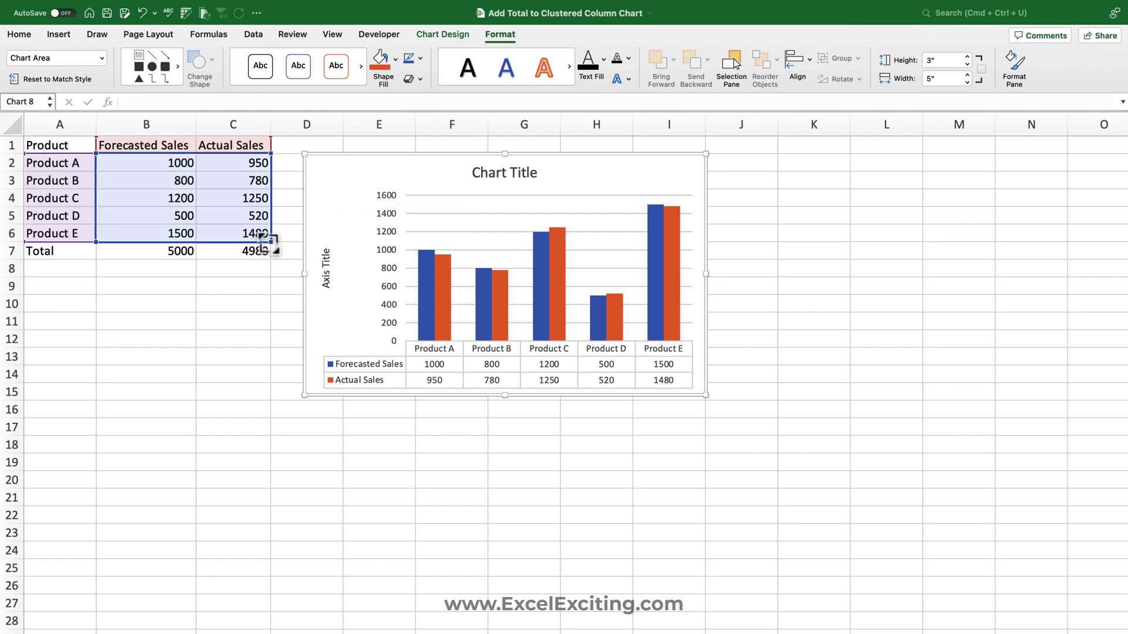
{"action": "left_click_drag", "start_coordinate": [270, 242], "coordinate": [269, 259]}
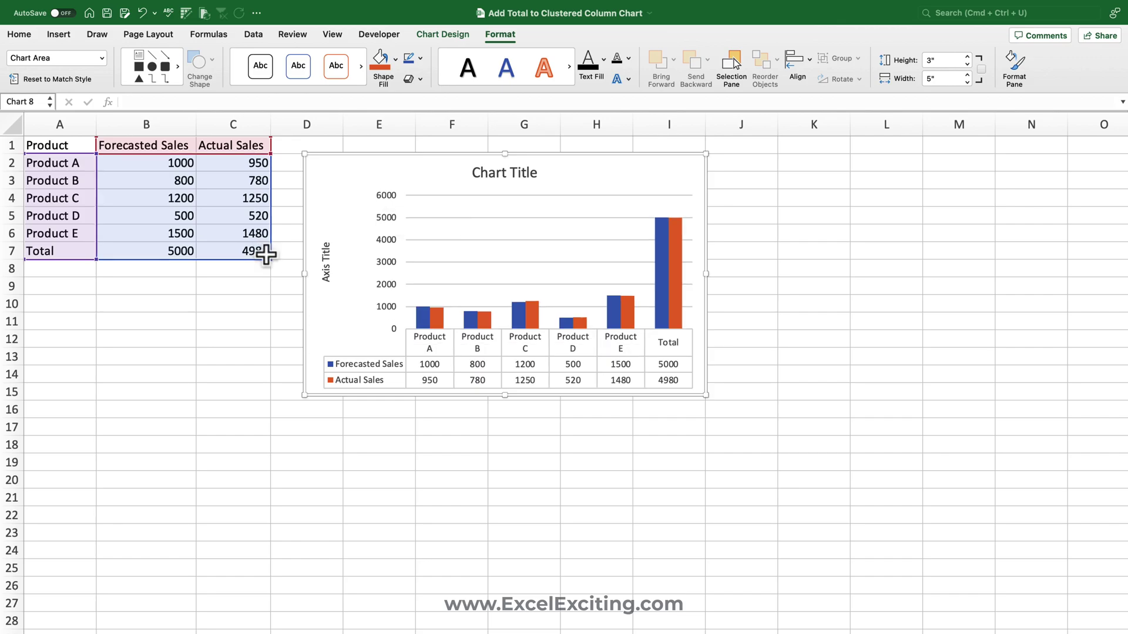
{"action": "left_click", "coordinate": [389, 200]}
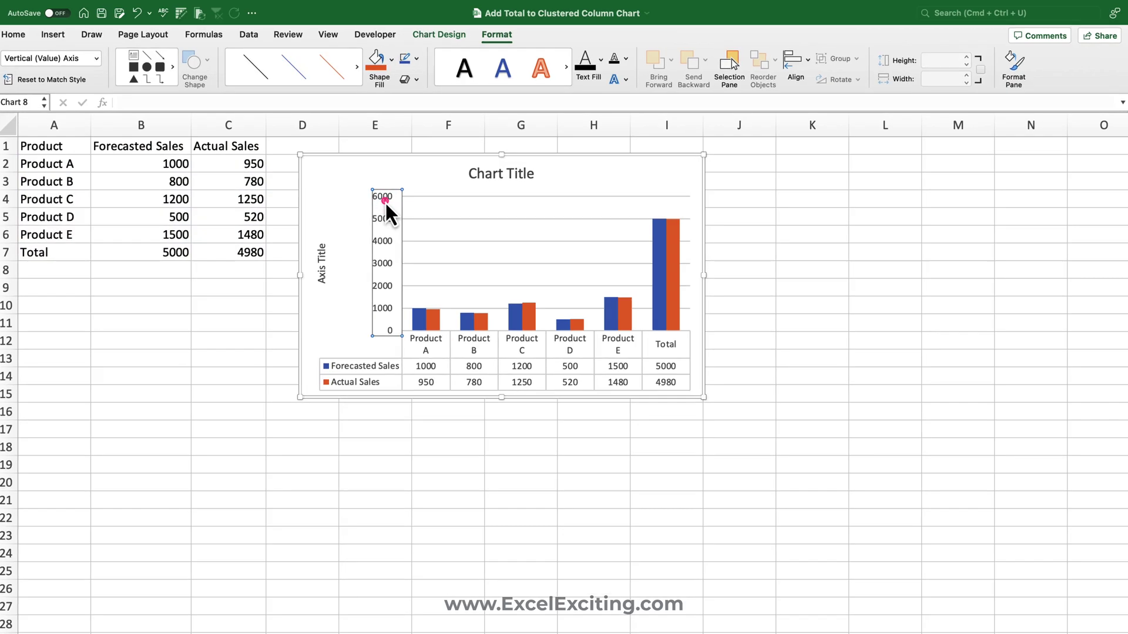
Step: Set the value axis Bounds Maximum to 1600 in Format Axis, correcting a mistyped 1660
{"action": "double_click", "coordinate": [385, 200]}
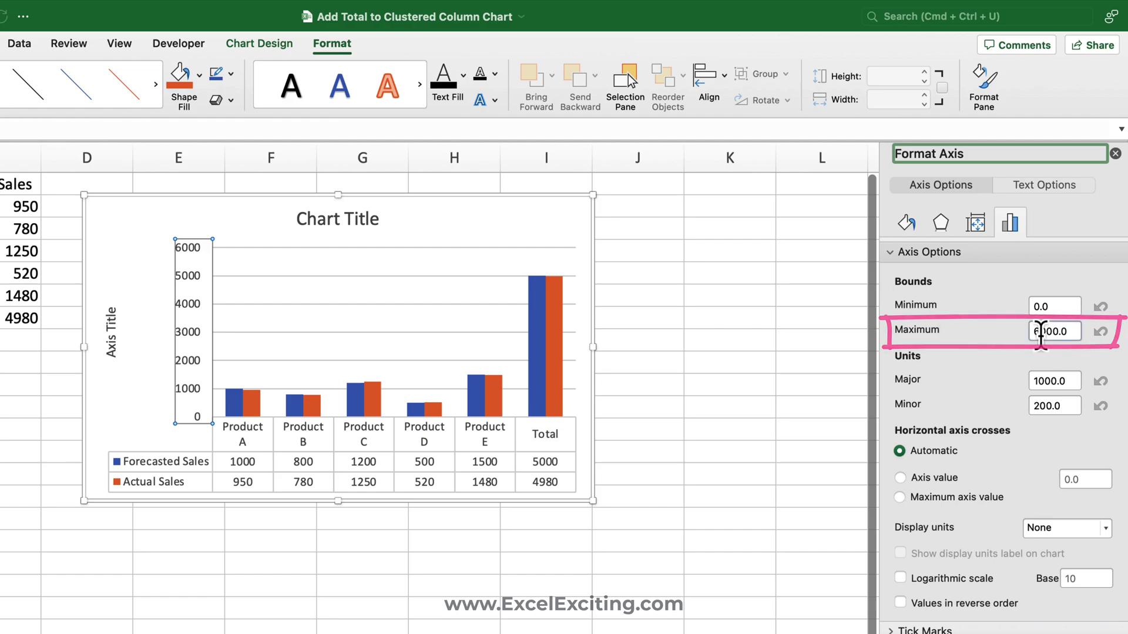
{"action": "double_click", "coordinate": [1040, 332]}
{"action": "type", "text": "1660"}
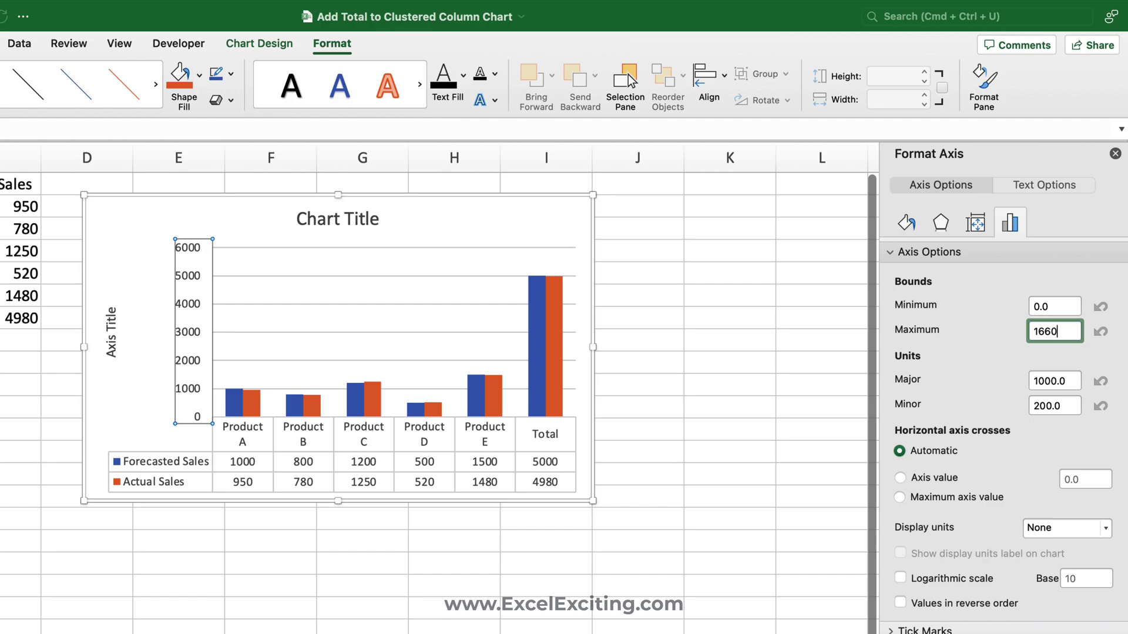
{"action": "key", "text": "Return"}
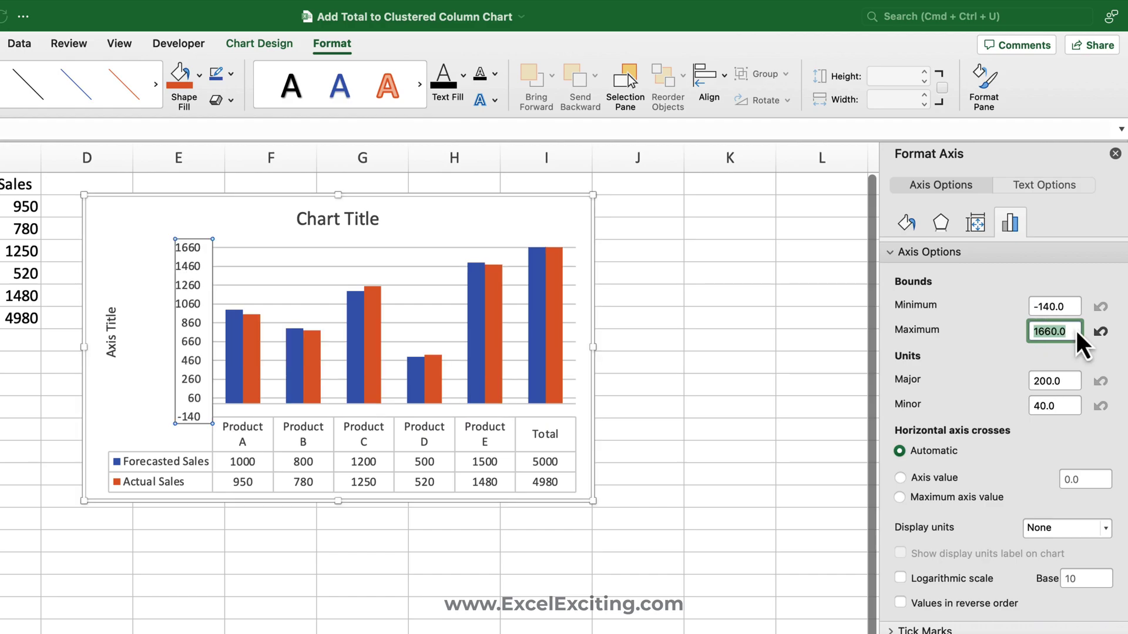
{"action": "type", "text": "16"}
{"action": "type", "text": "00"}
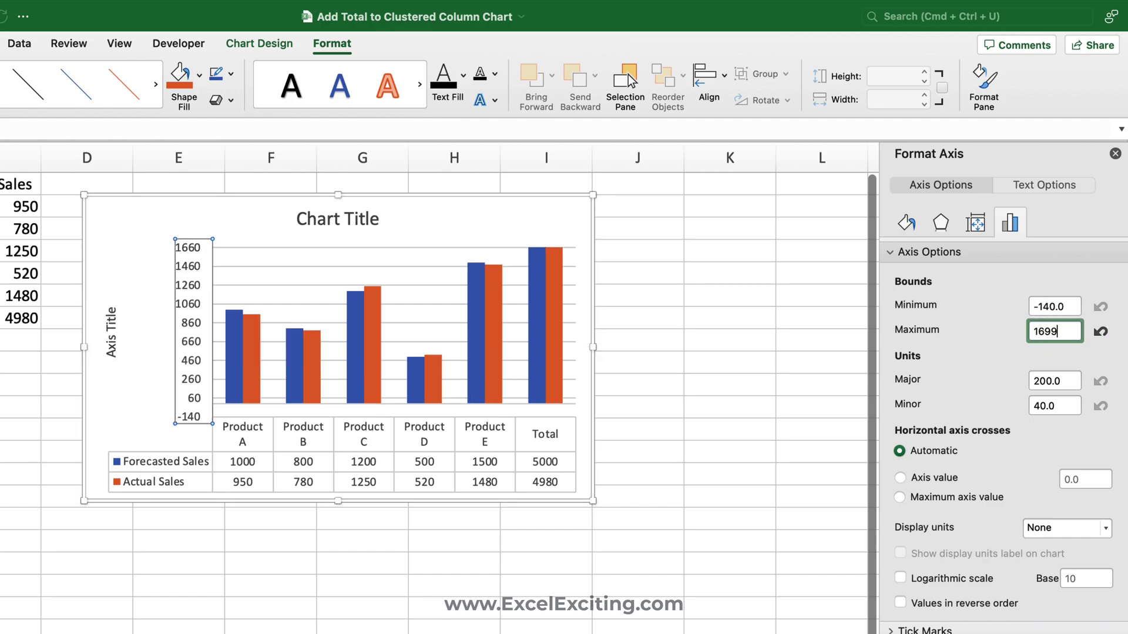
{"action": "key", "text": "Return"}
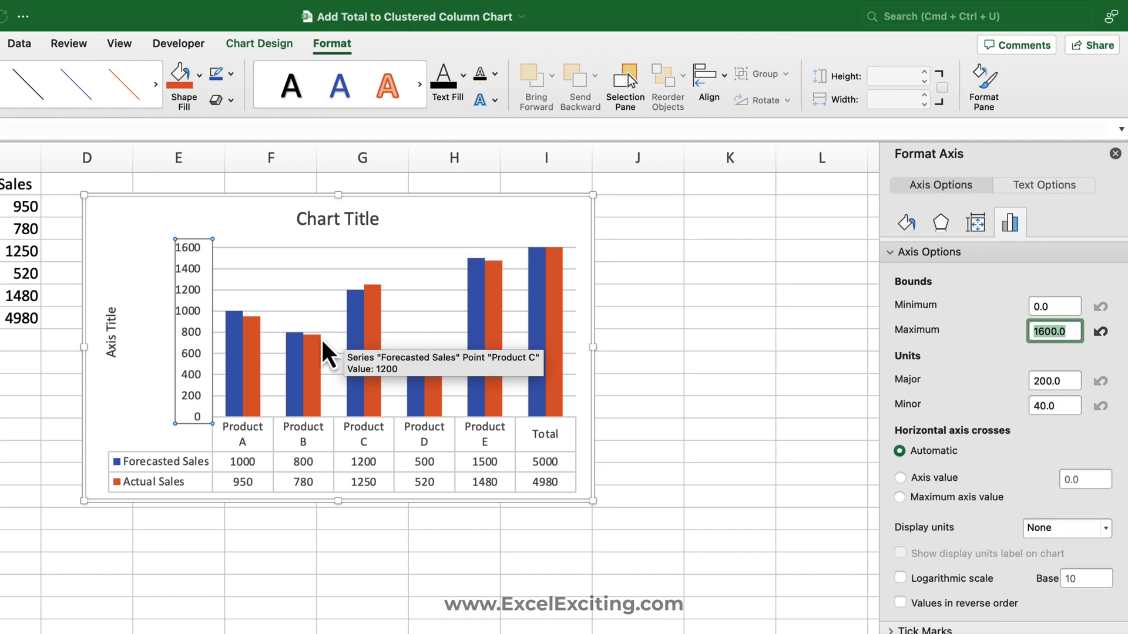
Step: Try No fill on the whole Forecasted Sales series, then restore its Solid fill
{"action": "left_click", "coordinate": [535, 311]}
{"action": "left_click", "coordinate": [557, 309]}
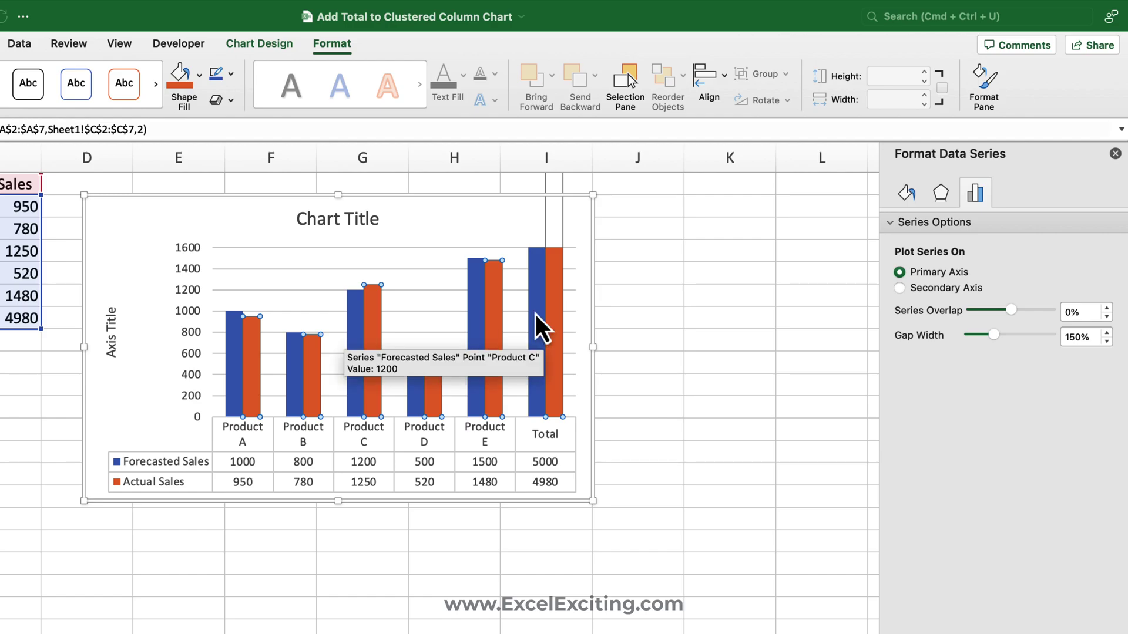
{"action": "left_click", "coordinate": [535, 315]}
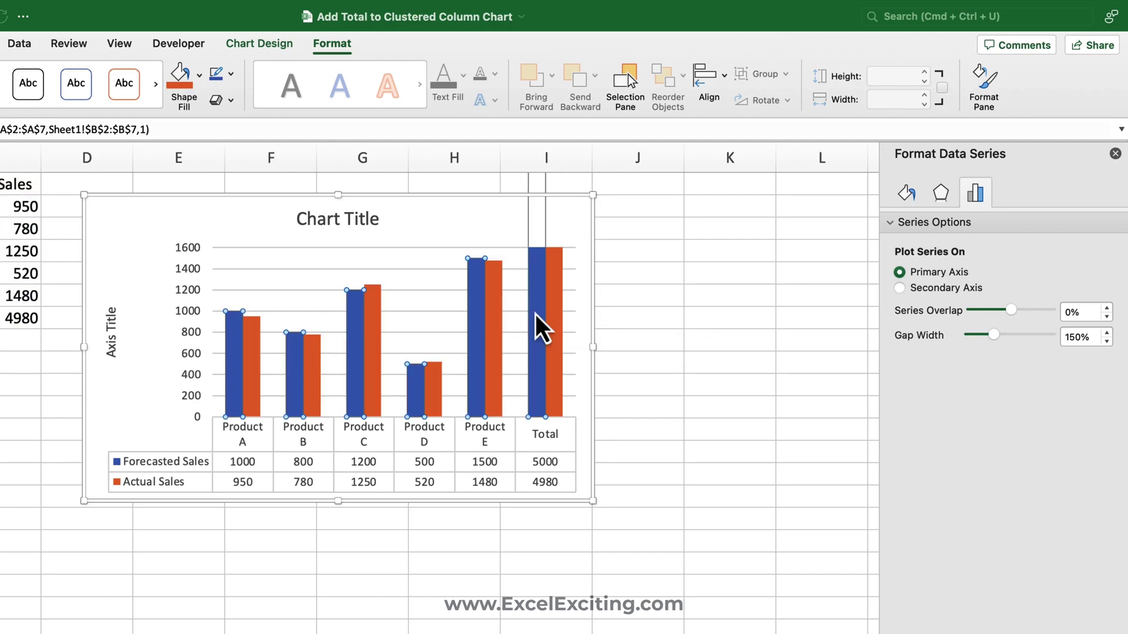
{"action": "left_click", "coordinate": [905, 192]}
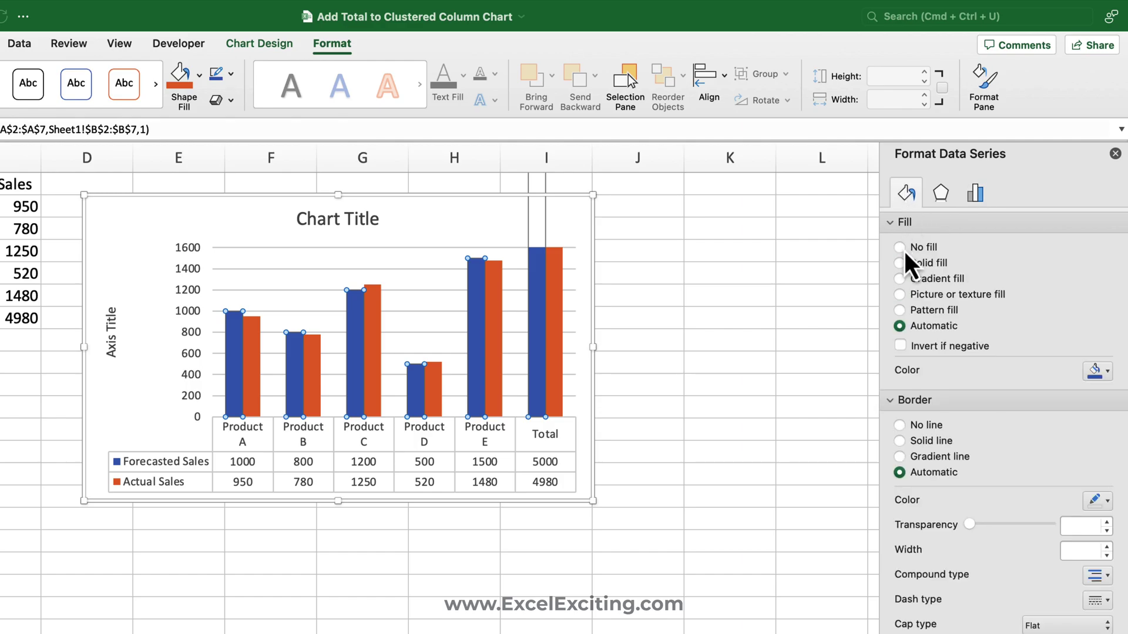
{"action": "left_click", "coordinate": [901, 247]}
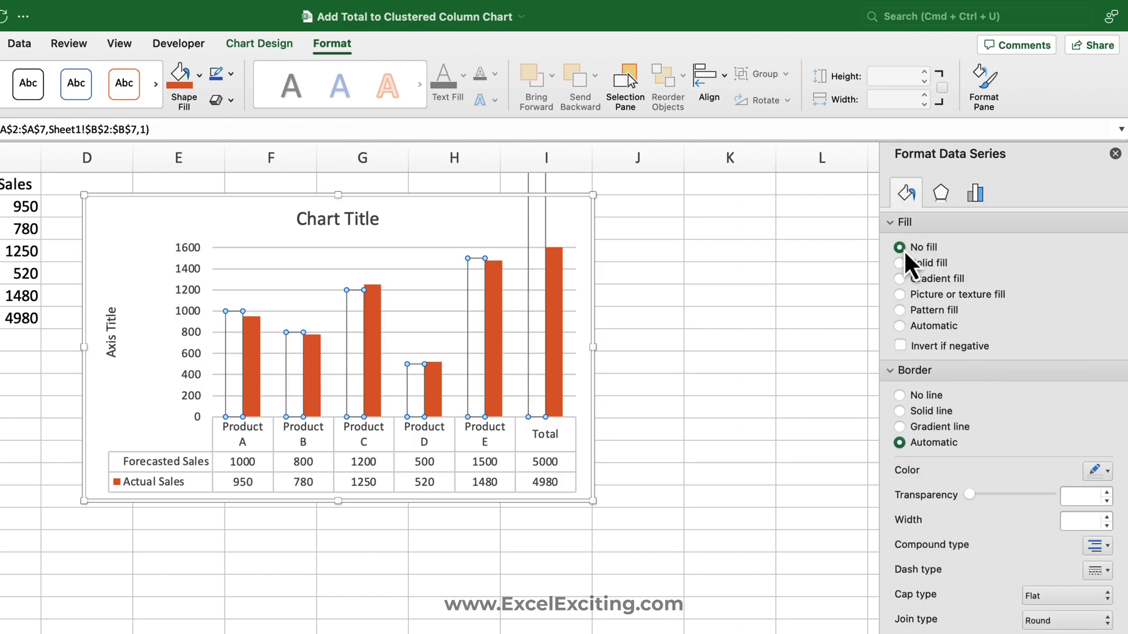
{"action": "left_click", "coordinate": [900, 326]}
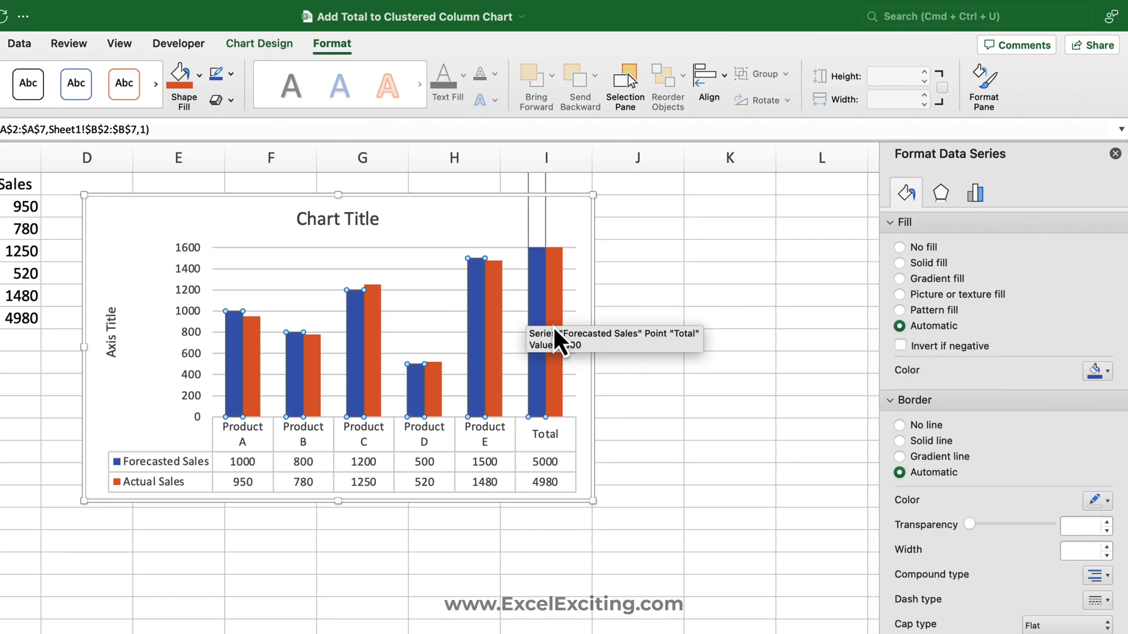
Step: Give only the Forecasted and Actual Sales Total bars No fill
{"action": "left_click", "coordinate": [534, 287]}
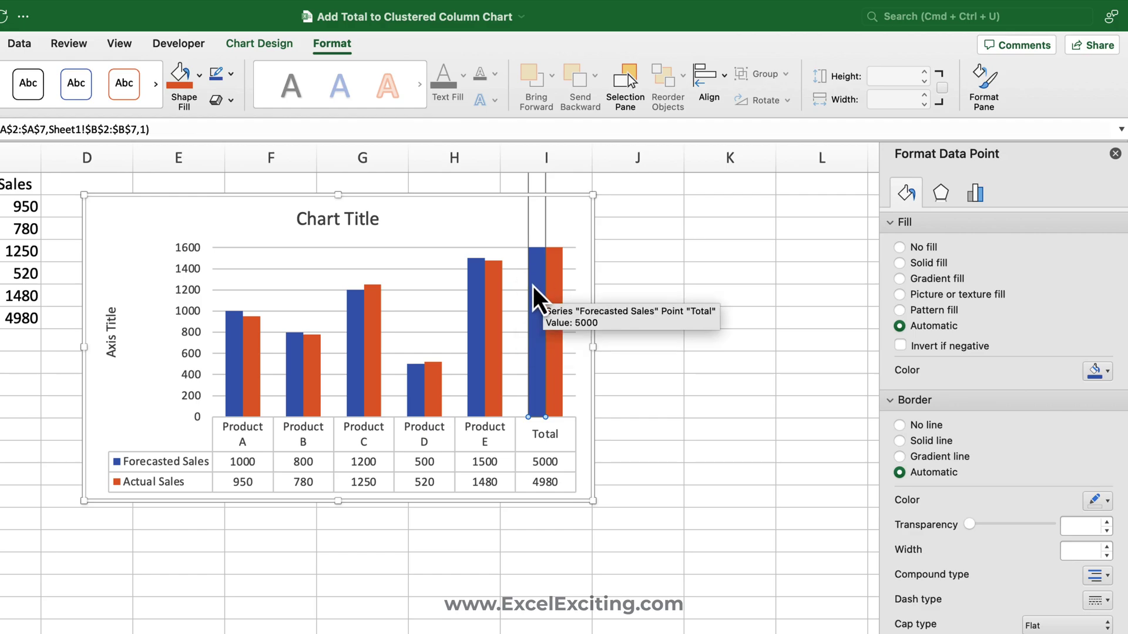
{"action": "left_click", "coordinate": [900, 247]}
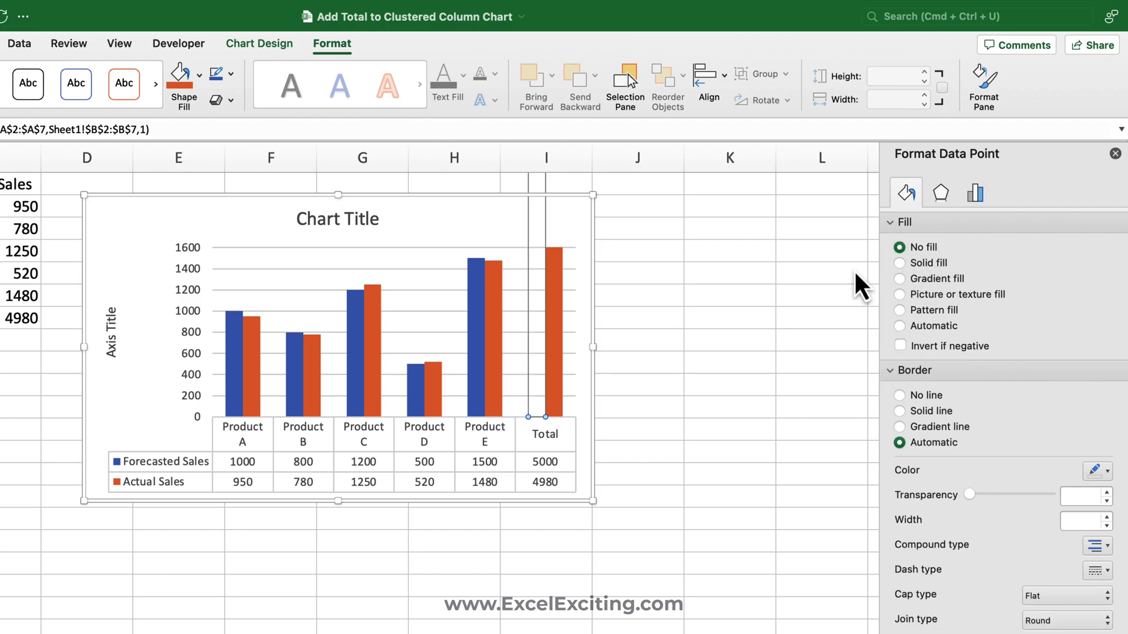
{"action": "left_click", "coordinate": [552, 349]}
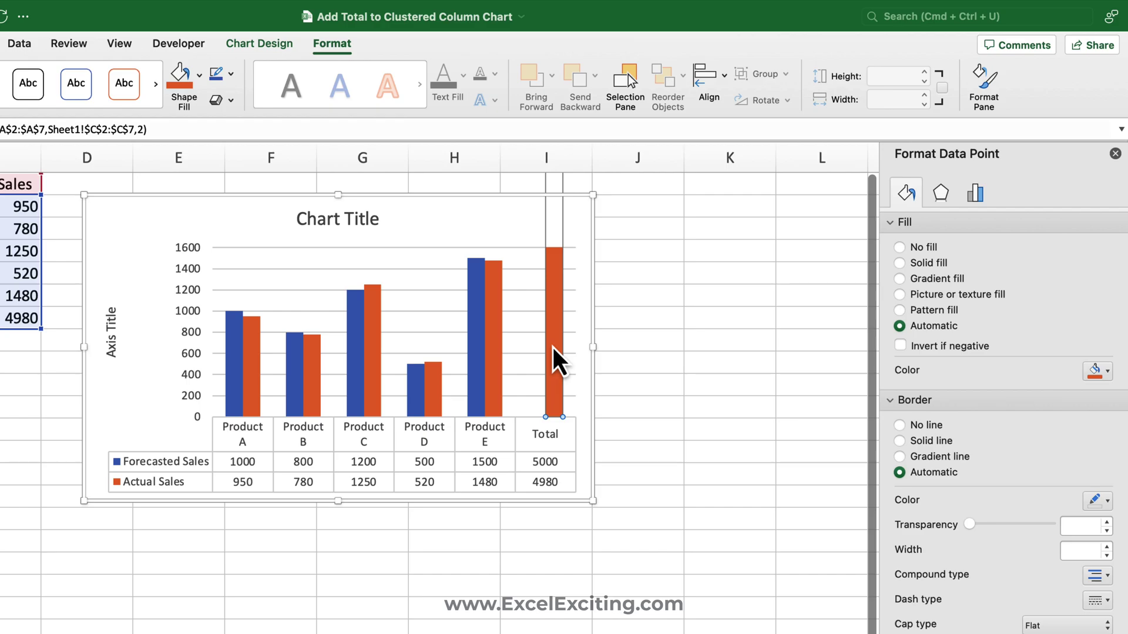
{"action": "left_click", "coordinate": [920, 248]}
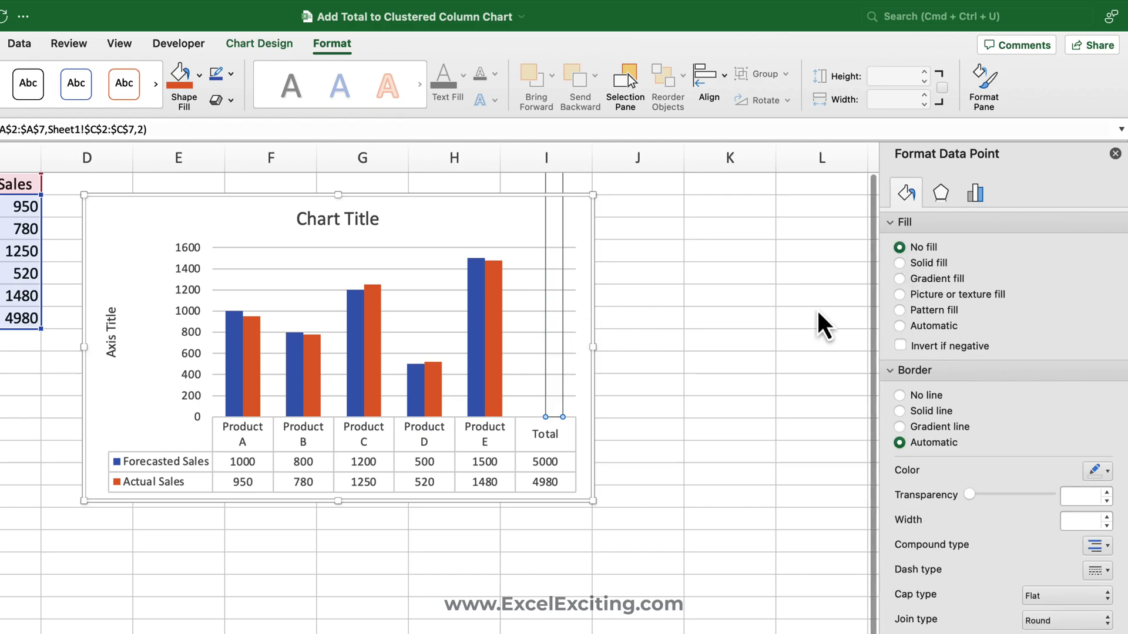
{"action": "mouse_move", "coordinate": [536, 467]}
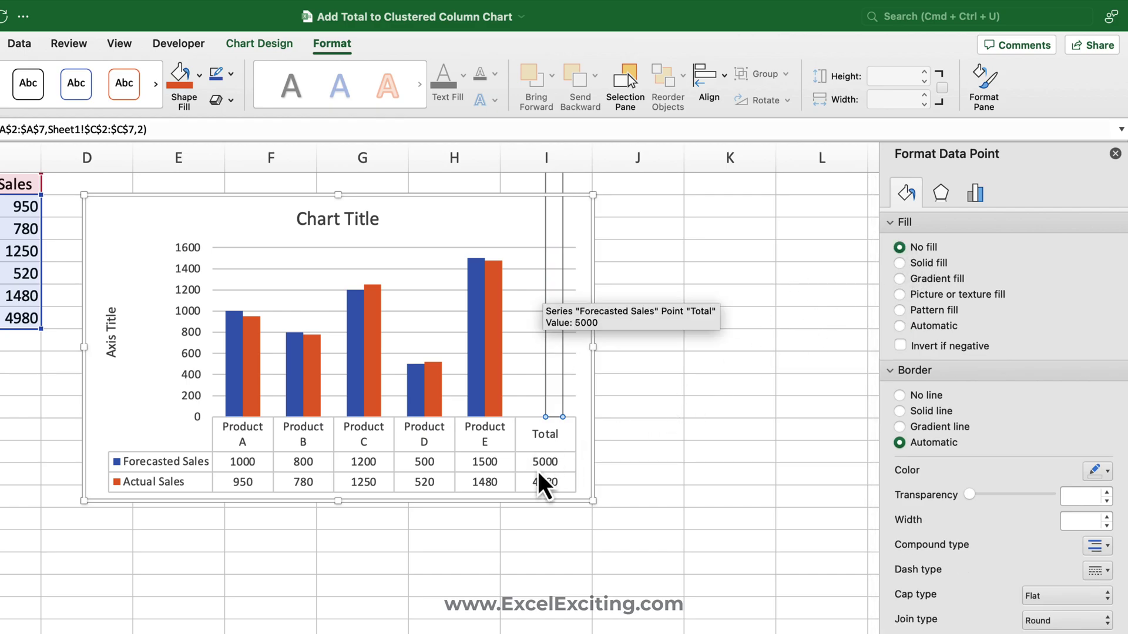
{"action": "left_click", "coordinate": [549, 449]}
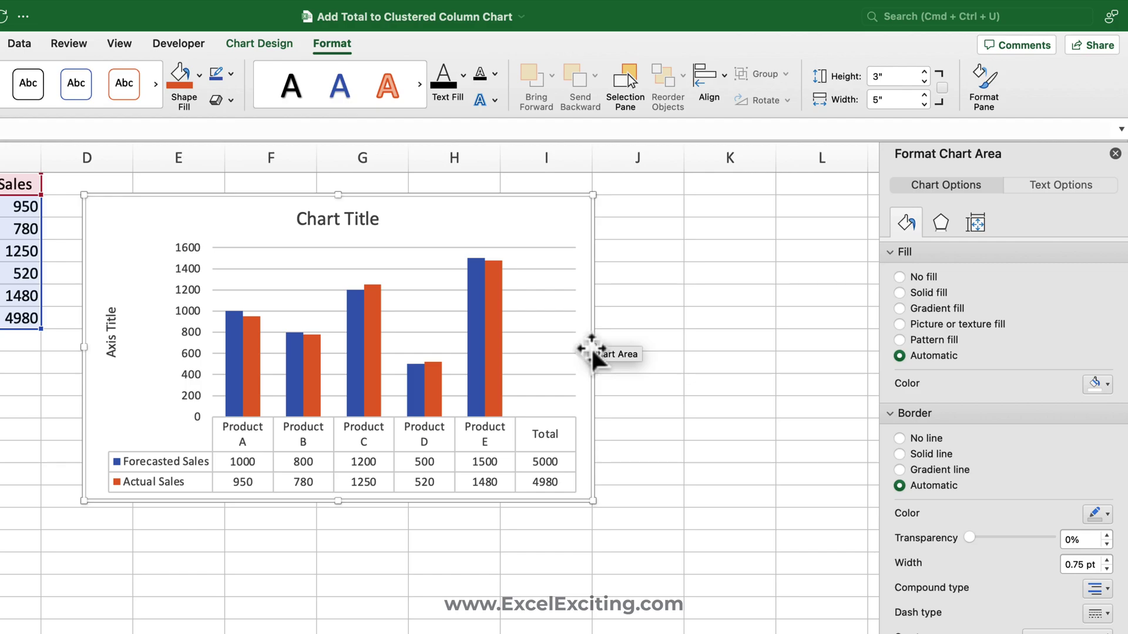
Step: Widen the chart to about 5.63 inches so product labels fit on one line
{"action": "left_click_drag", "start_coordinate": [592, 348], "coordinate": [655, 349]}
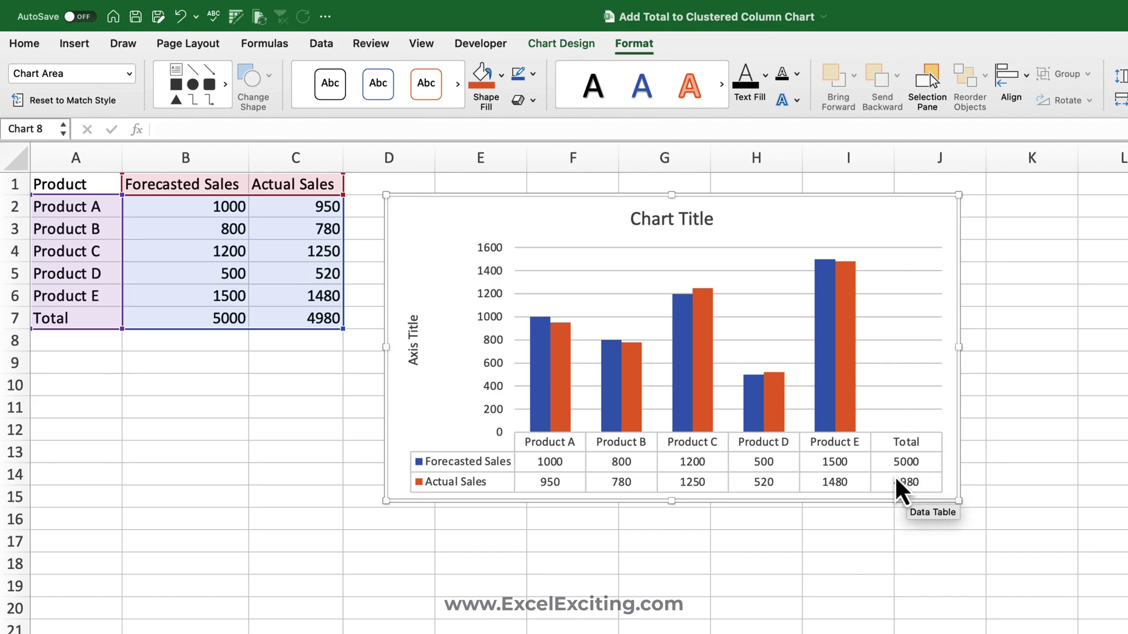
Step: Change Product E's forecast in B6 to 1000, then to 2000, making Total 5500
{"action": "left_click", "coordinate": [221, 295]}
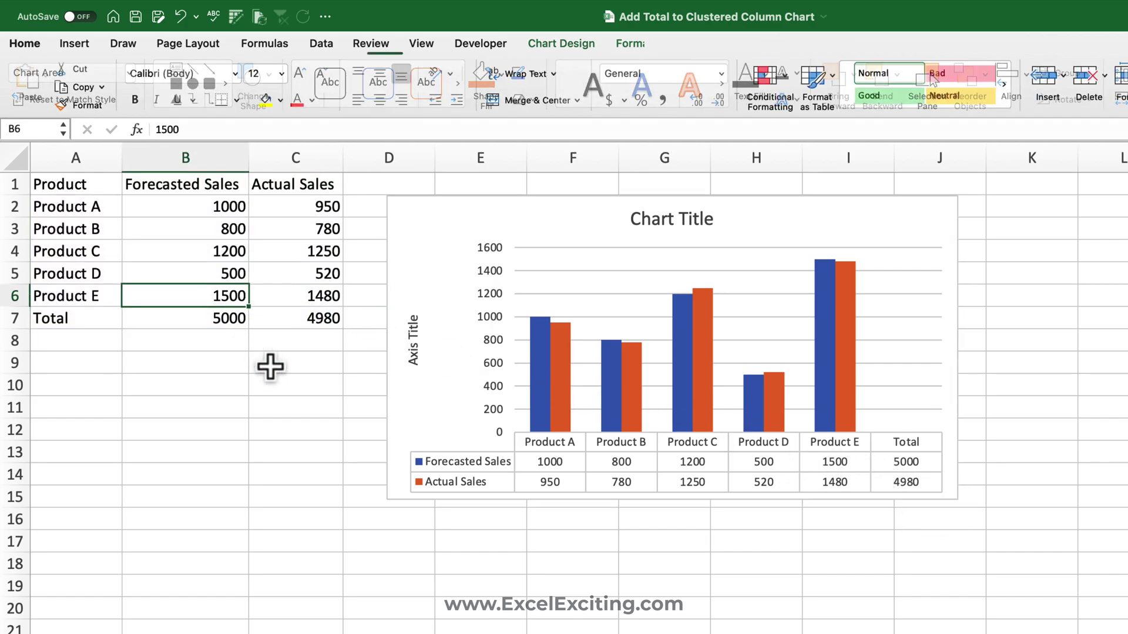
{"action": "type", "text": "1000"}
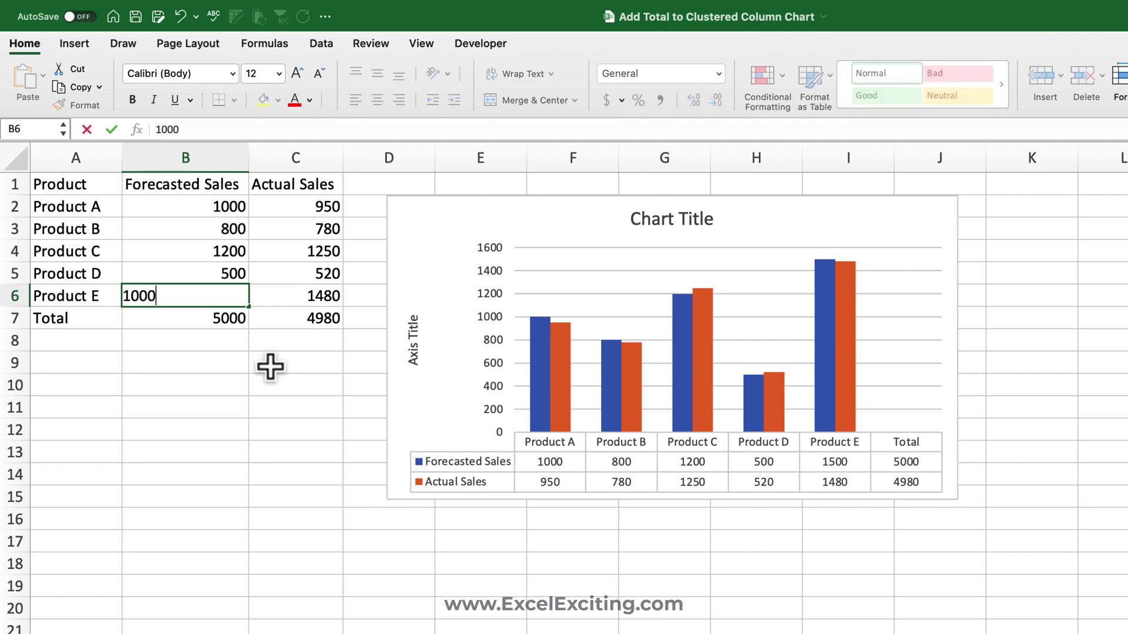
{"action": "key", "text": "Return"}
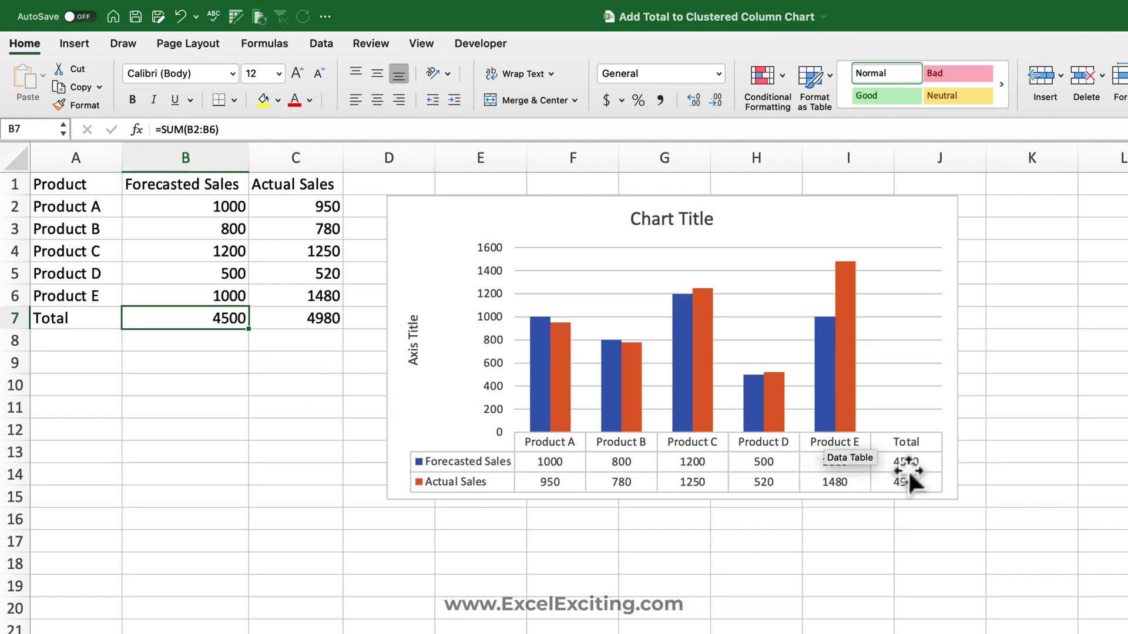
{"action": "left_click", "coordinate": [213, 273]}
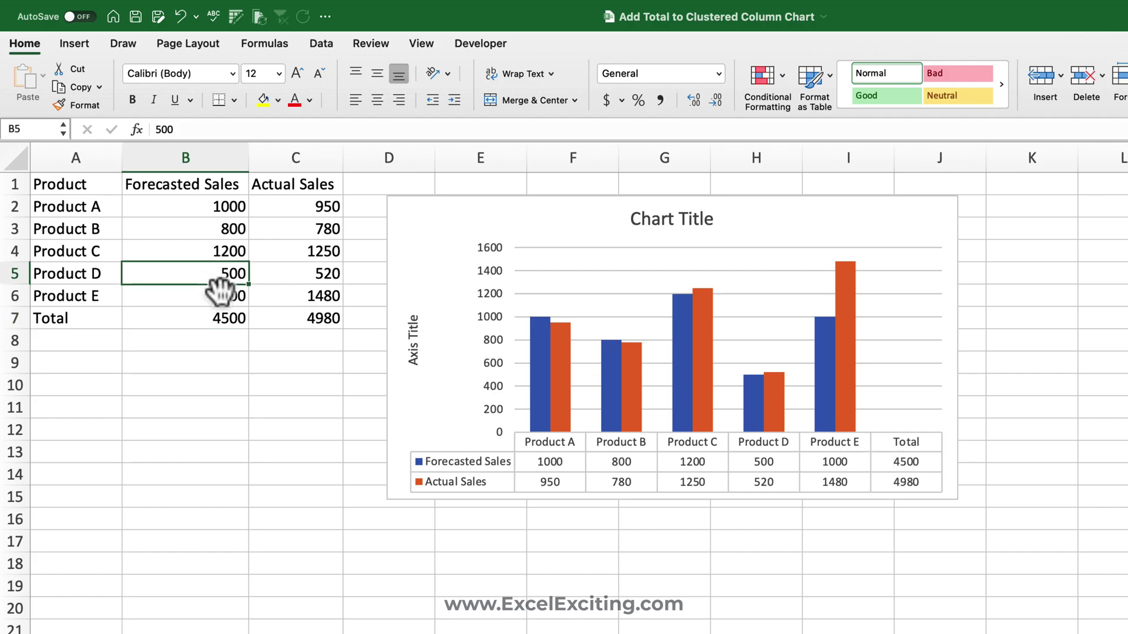
{"action": "left_click", "coordinate": [225, 296]}
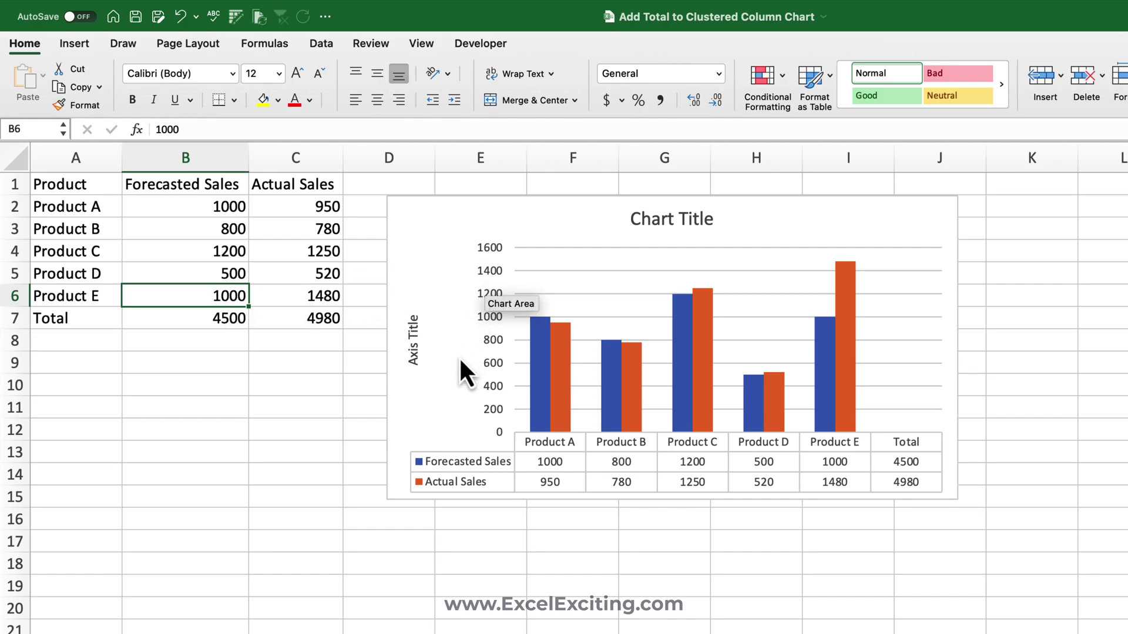
{"action": "type", "text": "2000"}
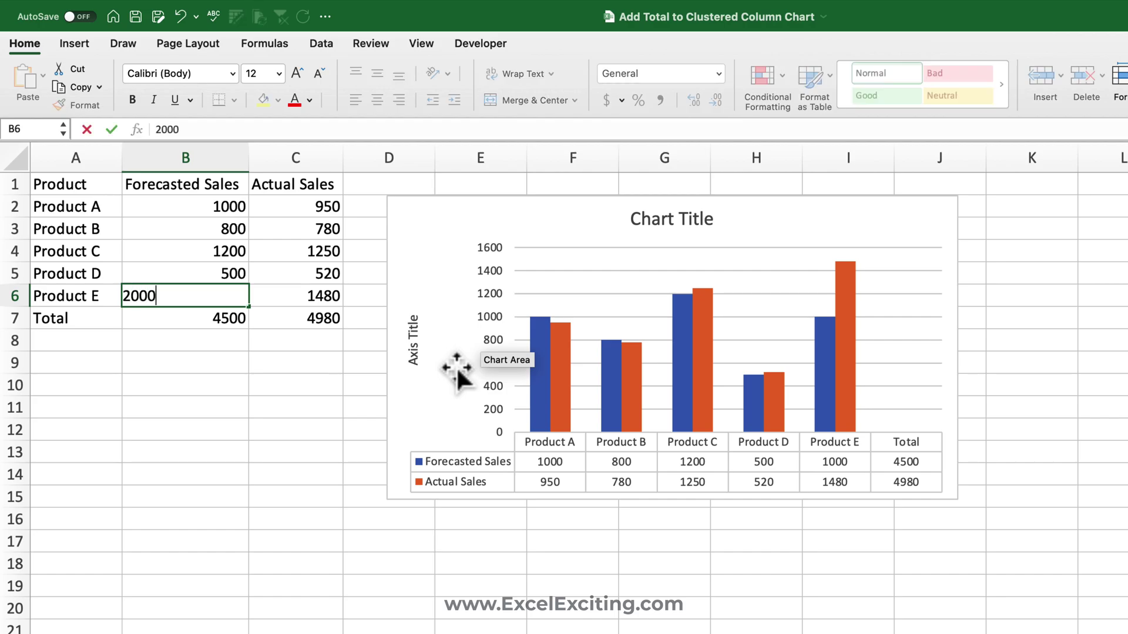
{"action": "key", "text": "Return"}
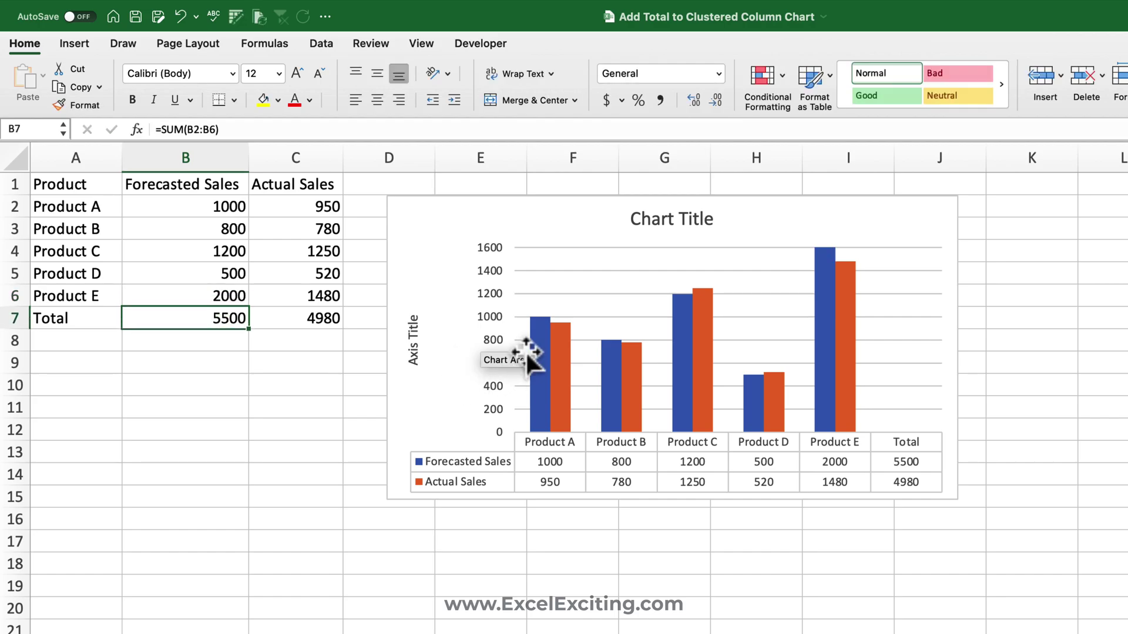
Step: Set the vertical axis Bounds Maximum to 2200 so Product E's 2000 column fits
{"action": "left_click", "coordinate": [825, 311]}
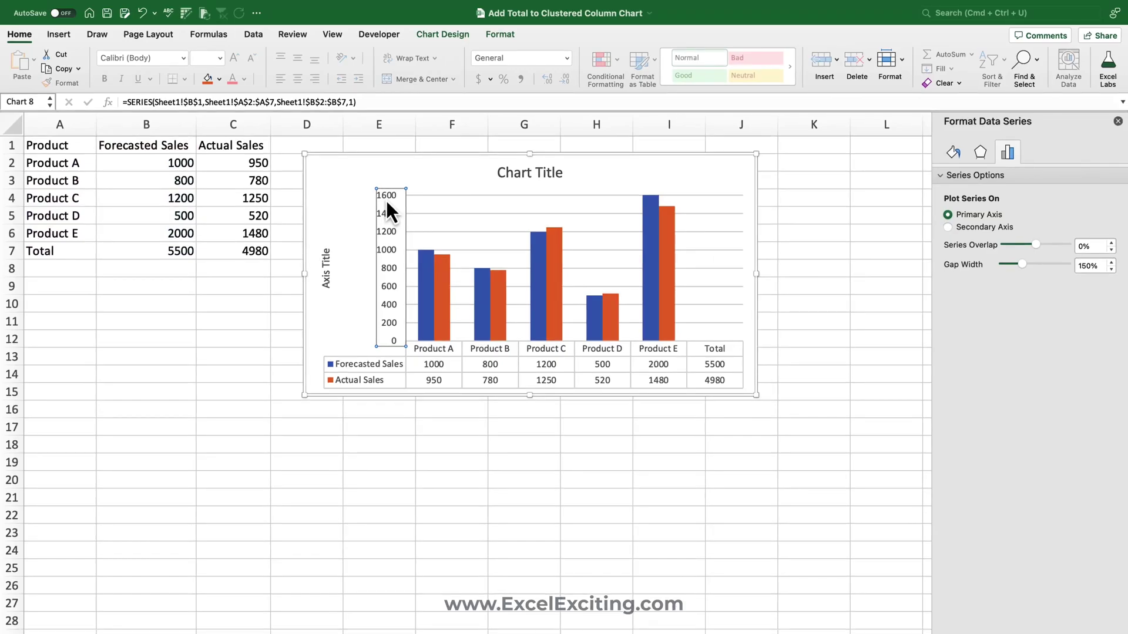
{"action": "left_click", "coordinate": [489, 252]}
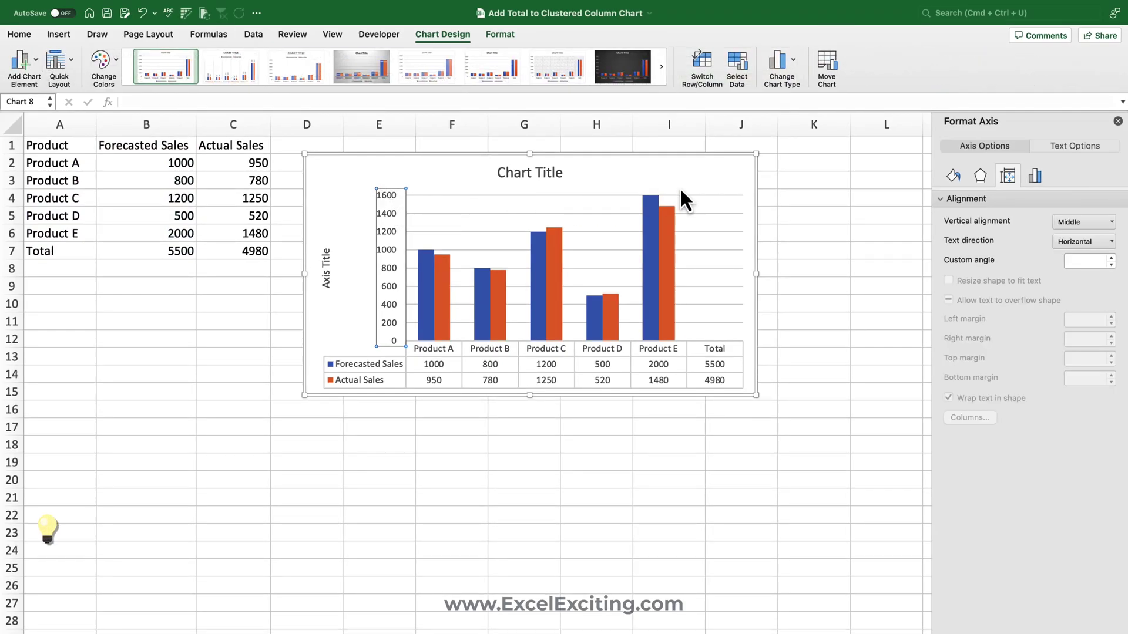
{"action": "left_click", "coordinate": [1034, 175]}
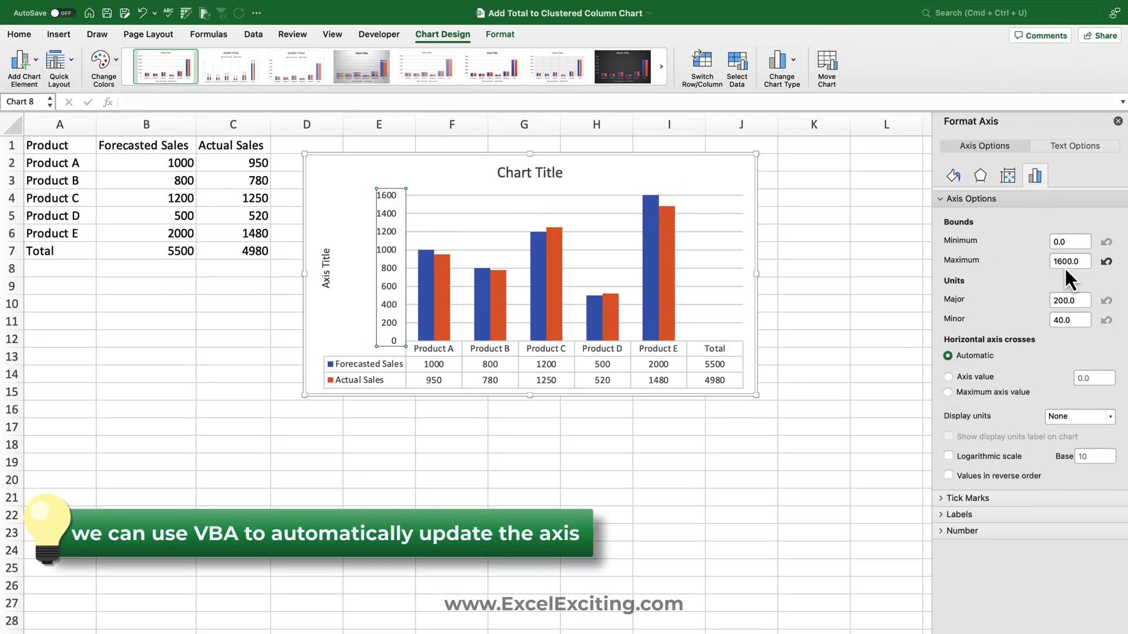
{"action": "type", "text": "2022"}
{"action": "key", "text": "BackSpace"}
{"action": "key", "text": "BackSpace"}
{"action": "key", "text": "BackSpace"}
{"action": "type", "text": "200"}
{"action": "key", "text": "Return"}
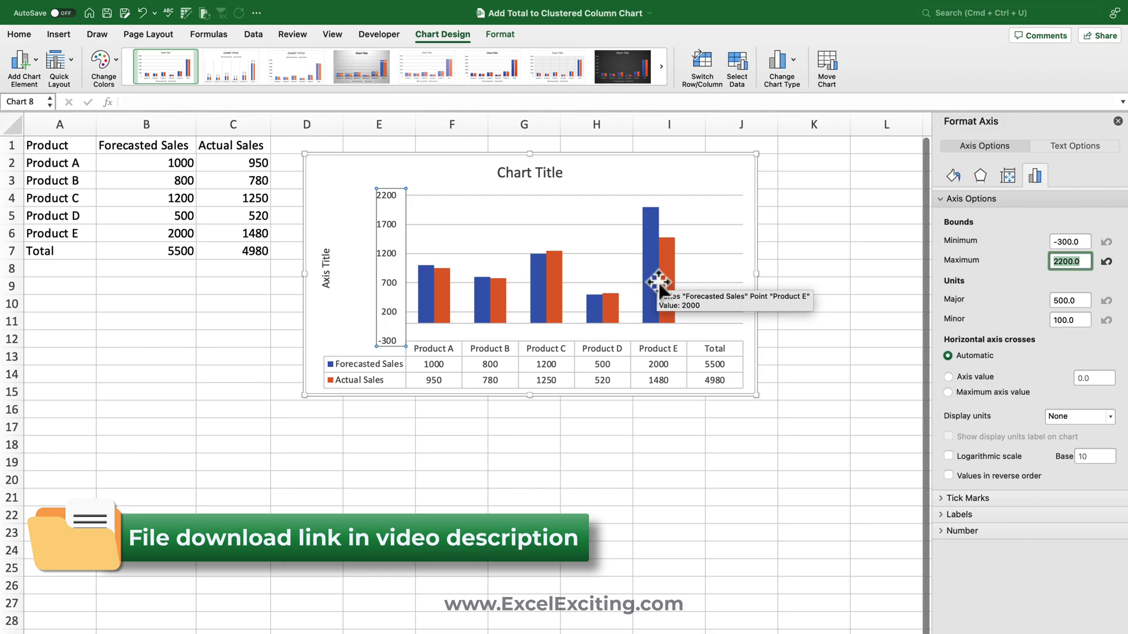
{"action": "left_click", "coordinate": [356, 186]}
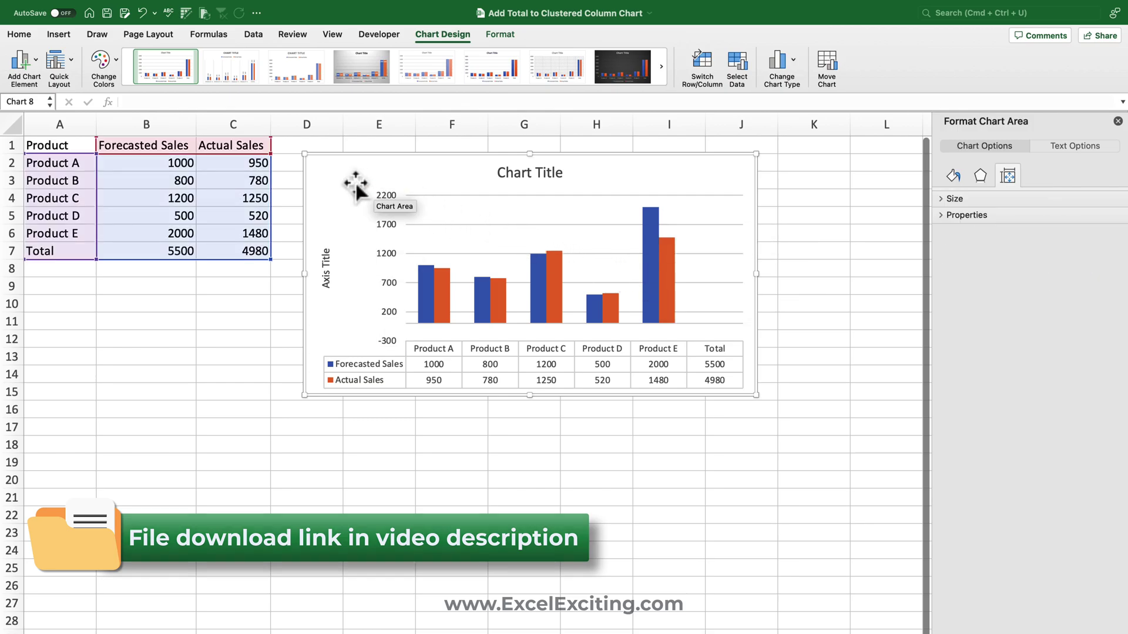